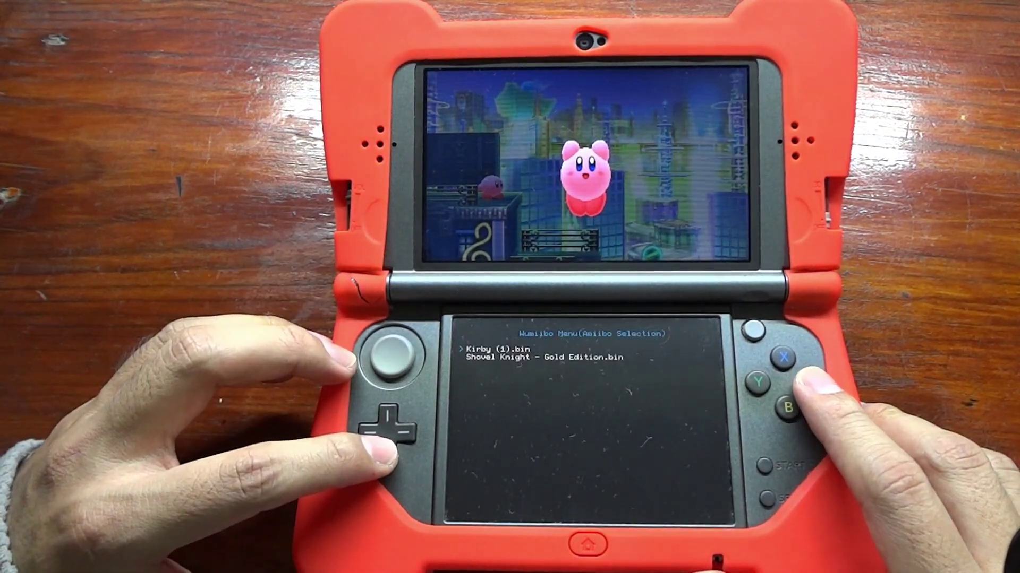
pyautogui.press('a')
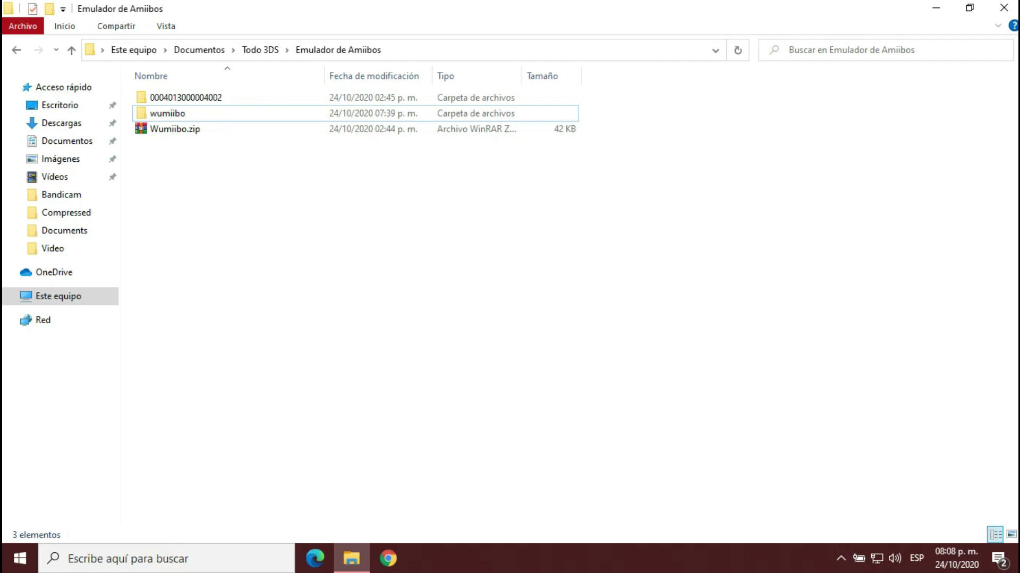
pyautogui.click(174, 129)
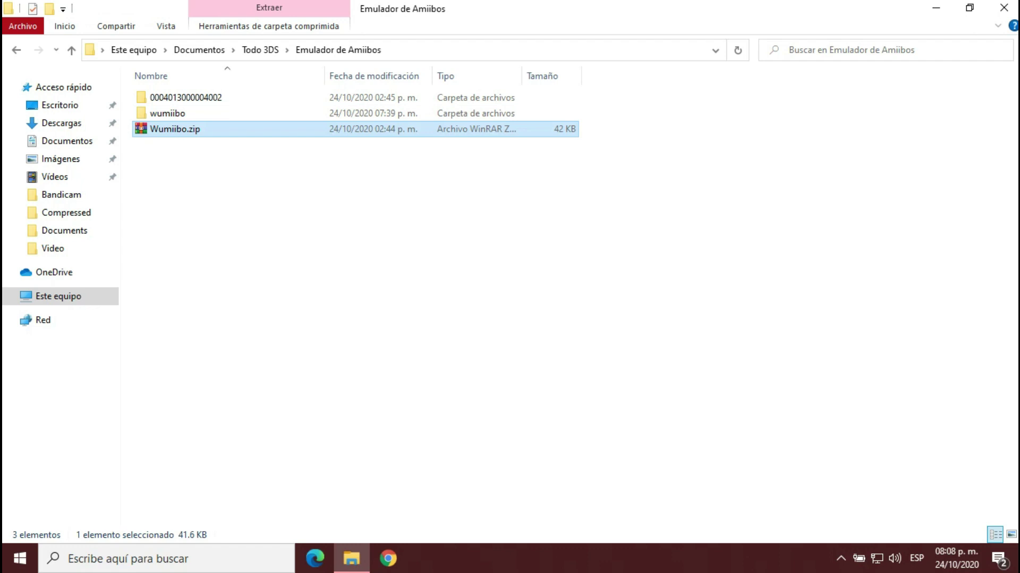
pyautogui.press('Escape')
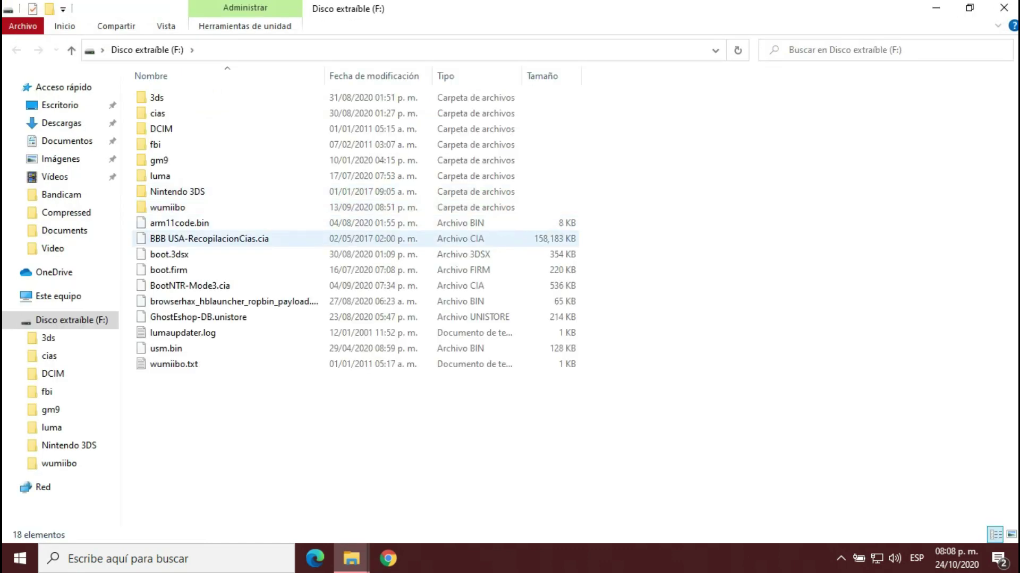
pyautogui.hotkey('alt', 'Tab')
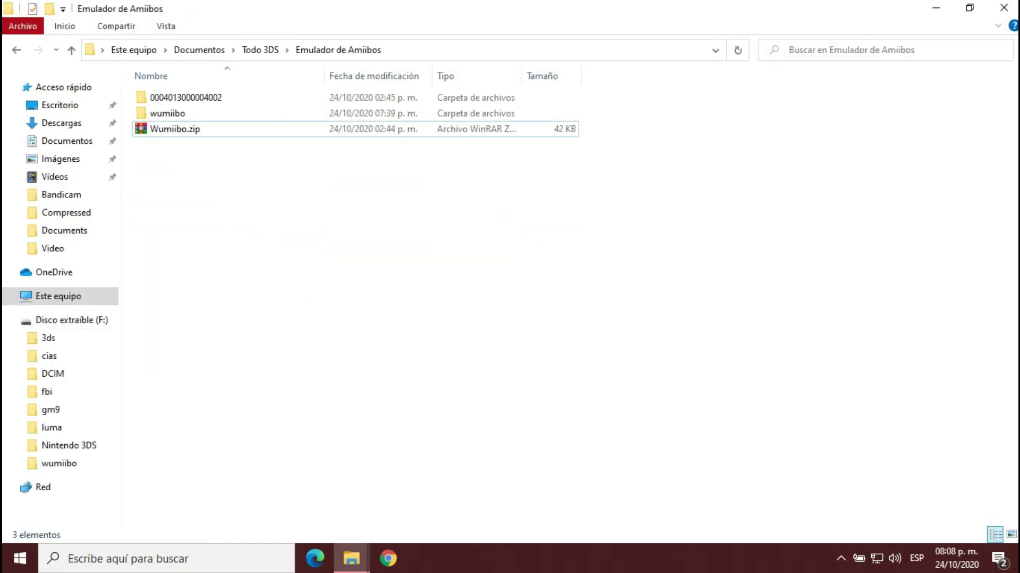
pyautogui.click(176, 129)
pyautogui.press('Up')
pyautogui.press('Up')
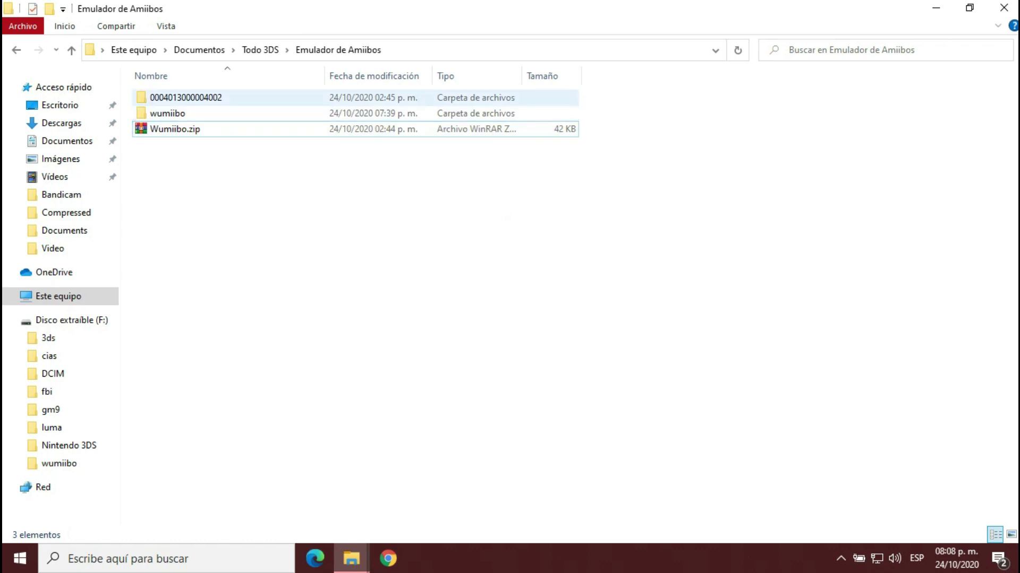
pyautogui.rightClick(214, 98)
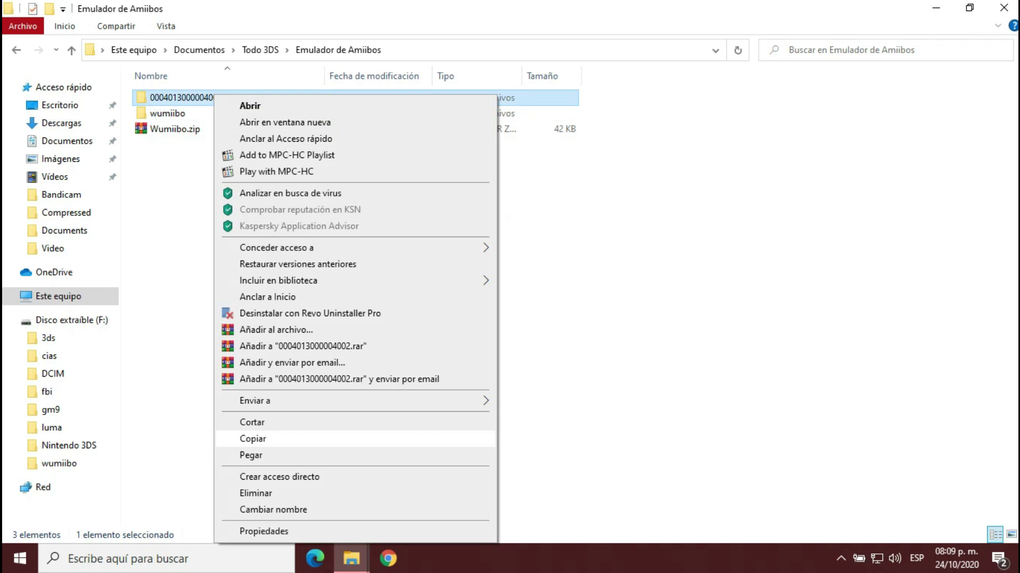
pyautogui.press('Return')
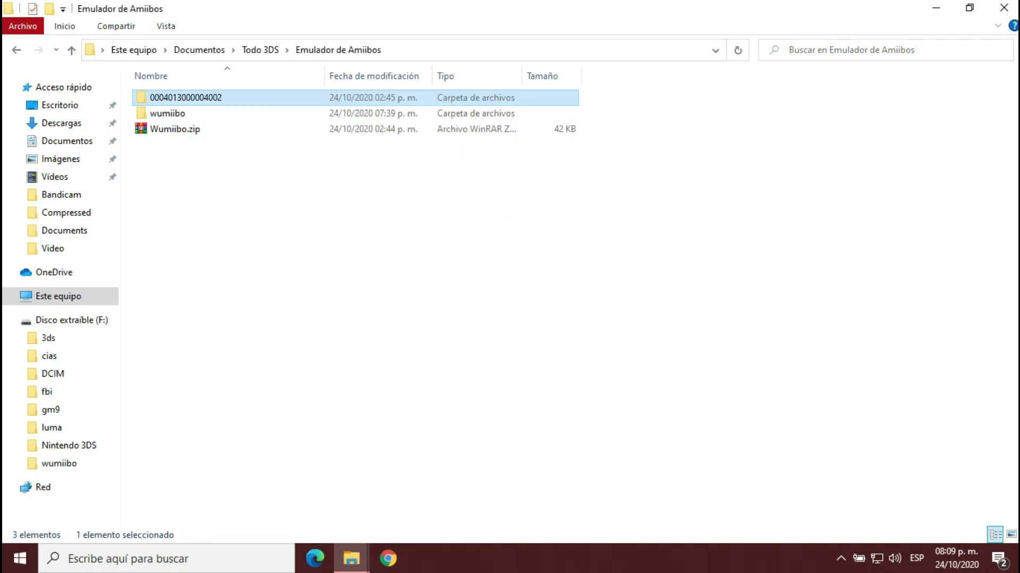
# - Paste the copied folder into luma\titles on the removable disk F:, replacing the files in the destination
pyautogui.moveTo(351, 559)
pyautogui.click(412, 484)
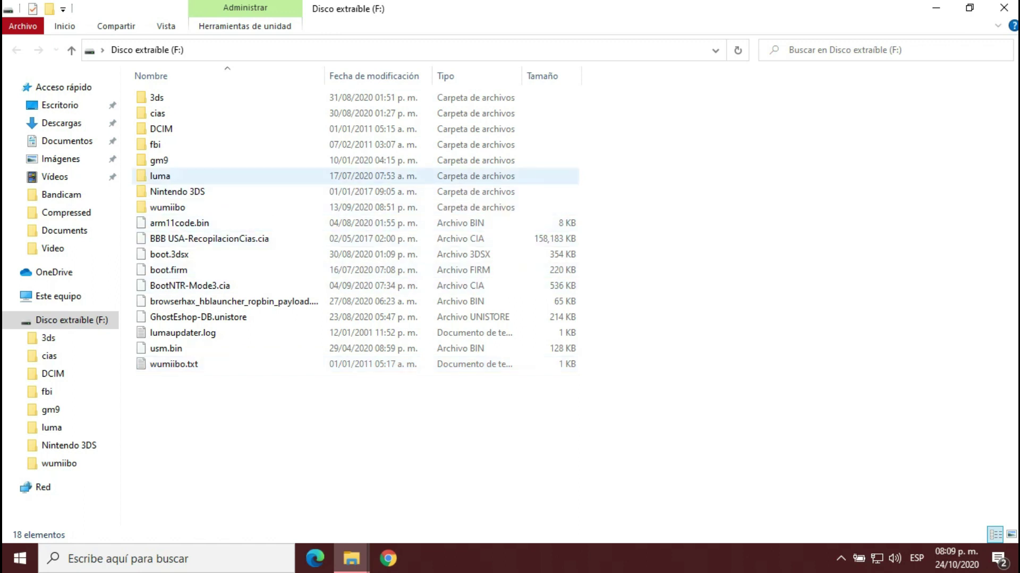
pyautogui.moveTo(169, 180)
pyautogui.doubleClick(169, 177)
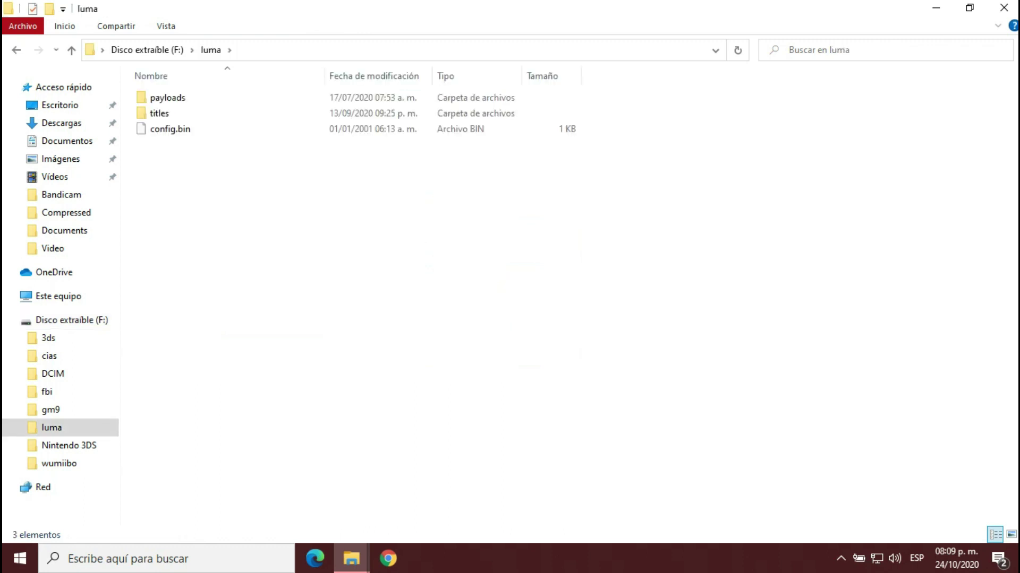
pyautogui.click(159, 114)
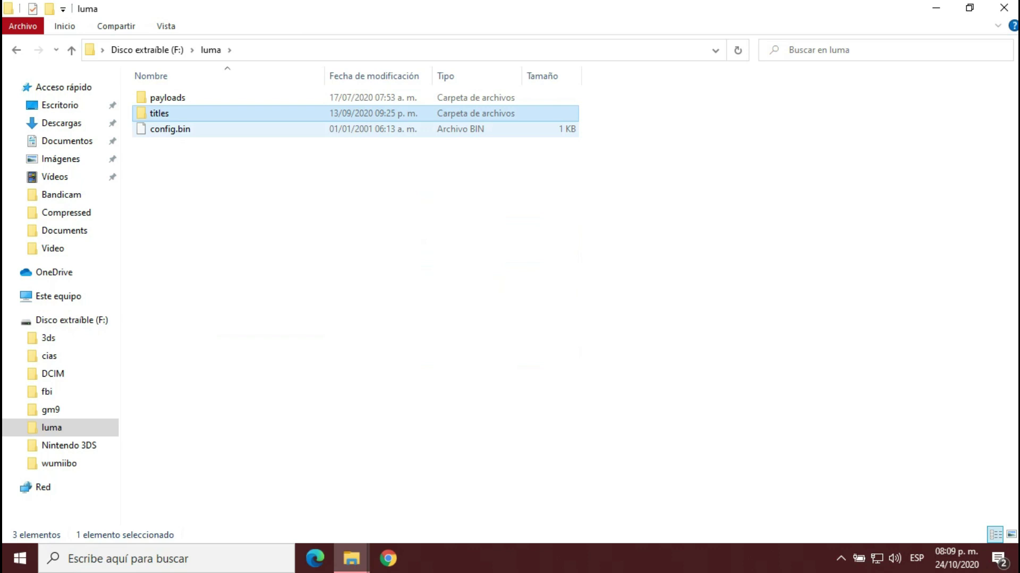
pyautogui.press('Return')
pyautogui.rightClick(208, 169)
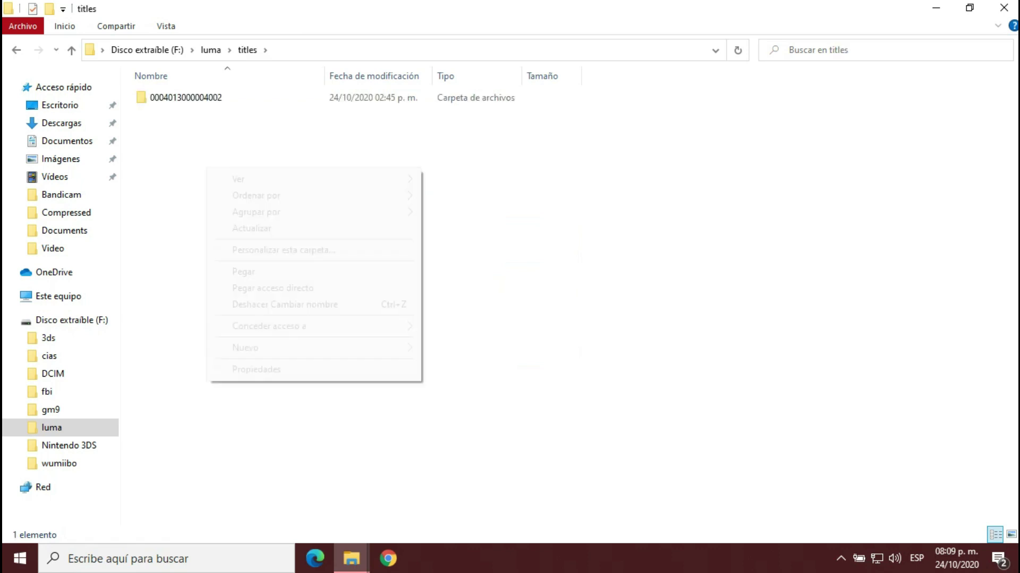
pyautogui.click(244, 271)
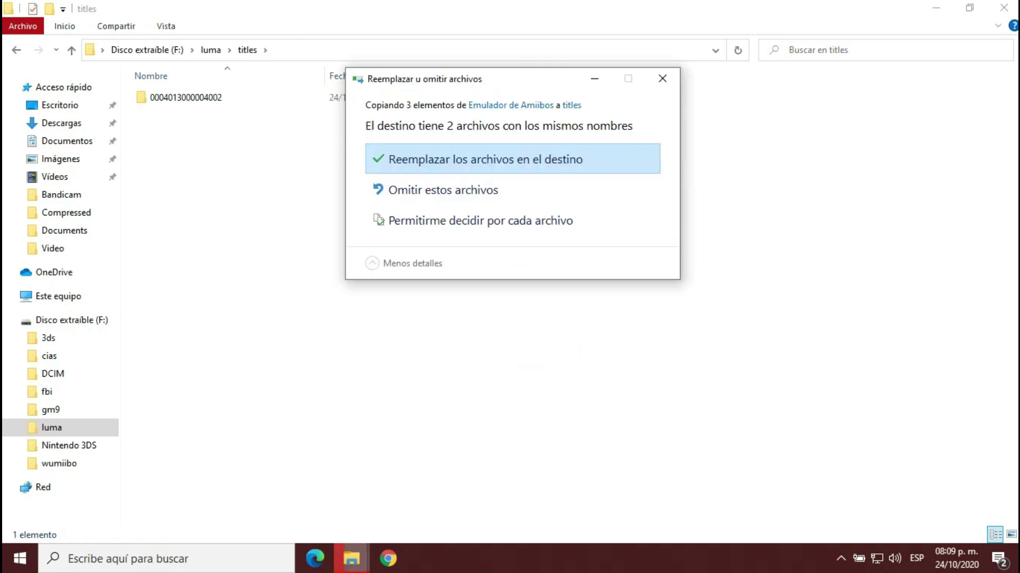
pyautogui.click(486, 159)
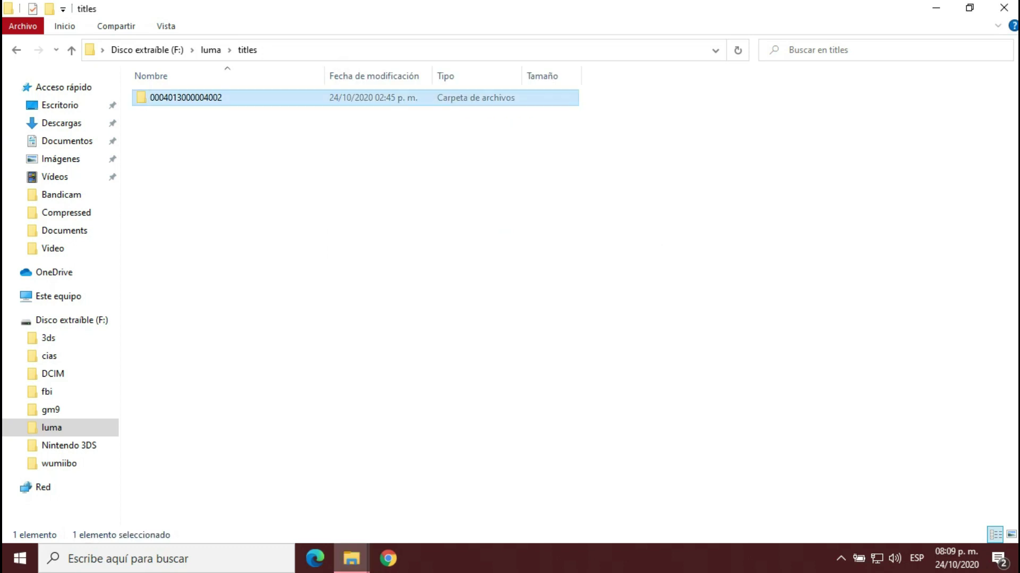
# - Return to the root of drive F: and copy the wumiibo folder from Emulador de Amiibos
pyautogui.press('BackSpace')
pyautogui.press('BackSpace')
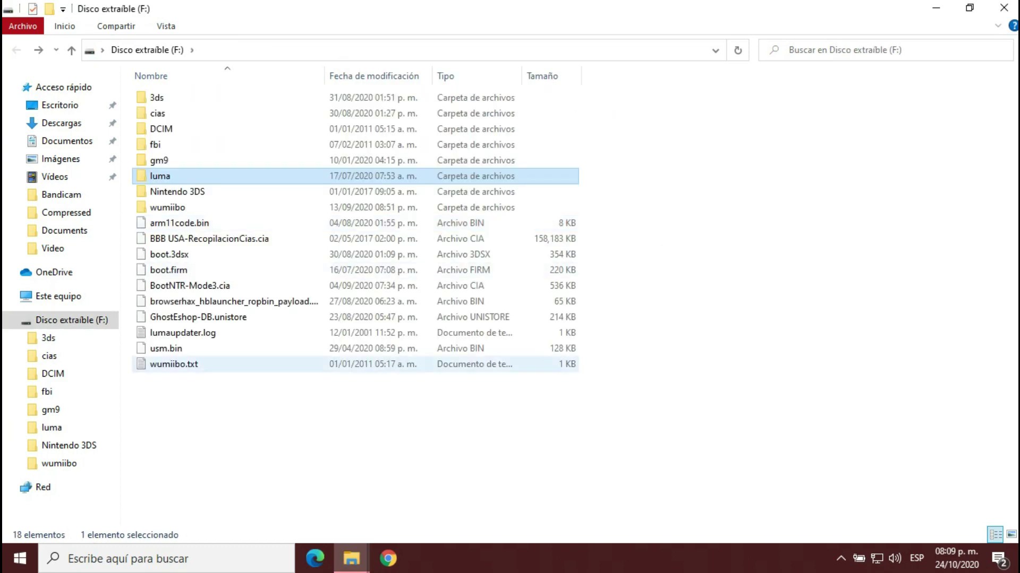
pyautogui.click(372, 403)
pyautogui.click(351, 559)
pyautogui.click(270, 497)
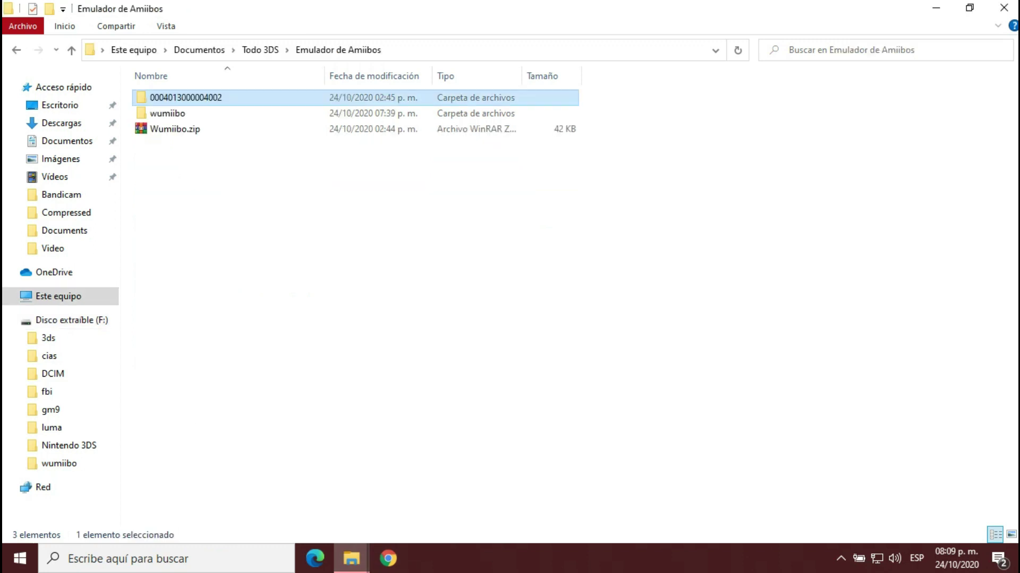
pyautogui.rightClick(173, 113)
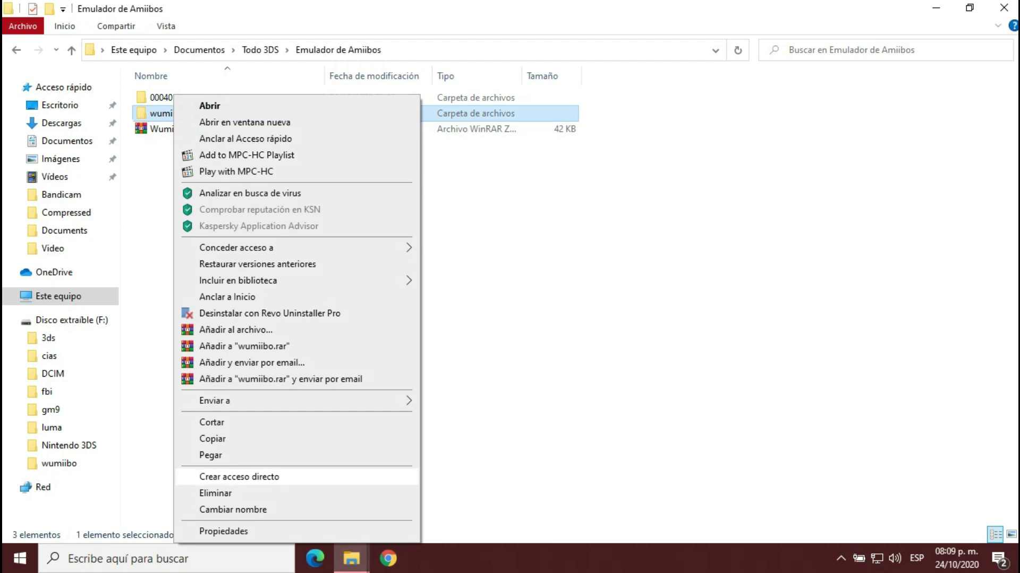
pyautogui.click(212, 439)
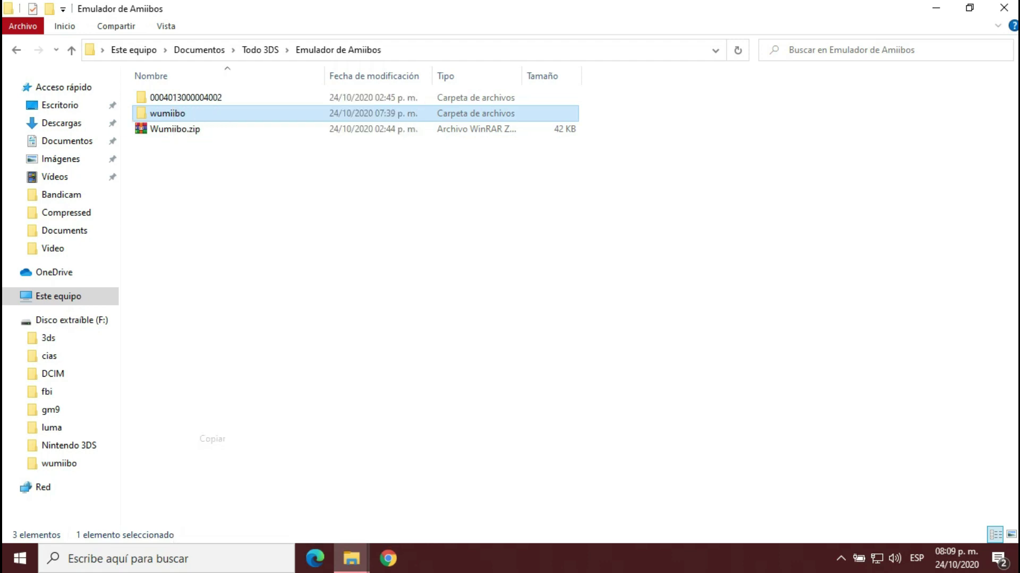
pyautogui.click(213, 438)
# - Paste the wumiibo folder into the root of drive F:, replacing the files in the destination
pyautogui.hotkey('alt', 'Tab')
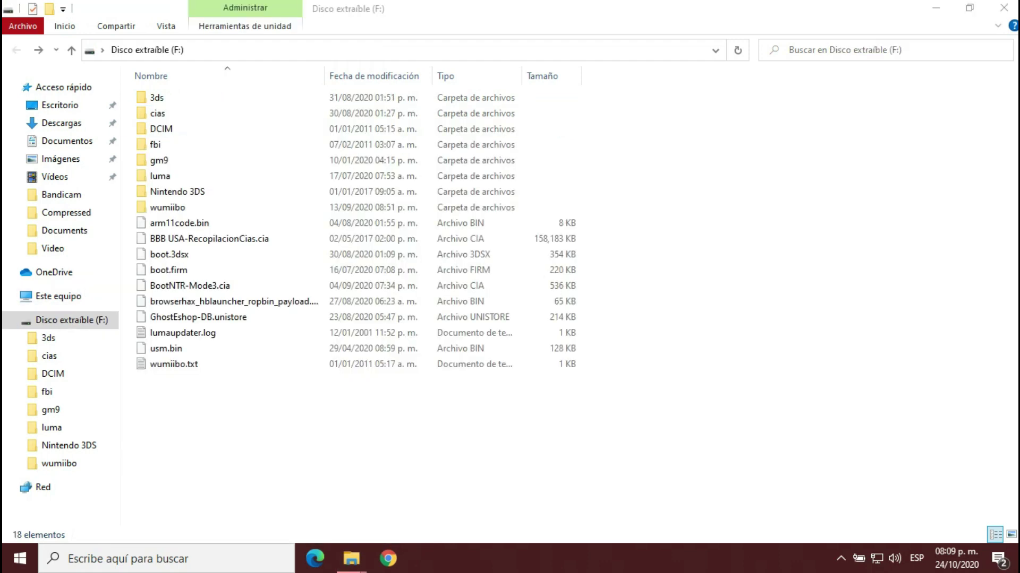
pyautogui.rightClick(389, 176)
pyautogui.click(426, 280)
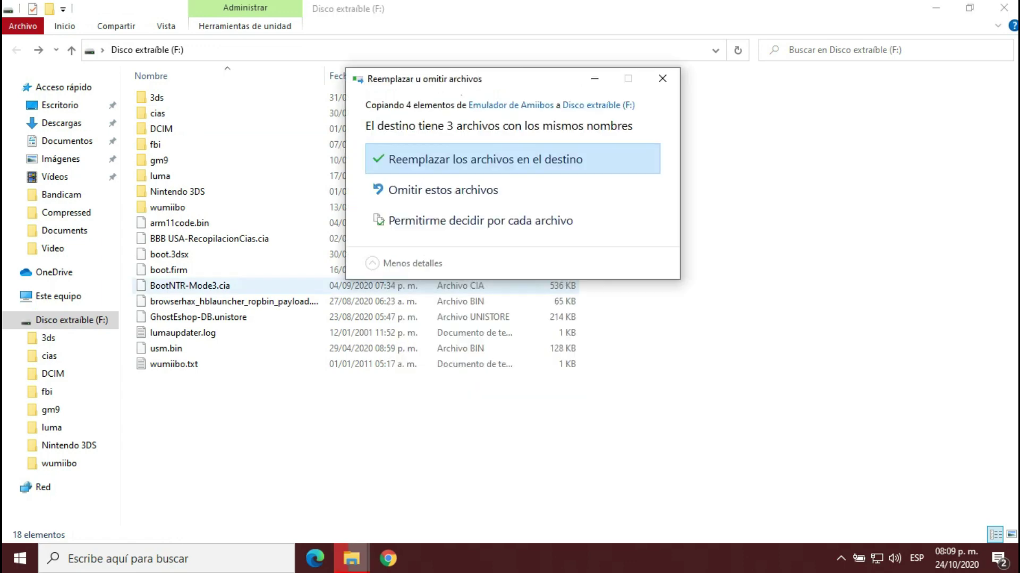
pyautogui.click(485, 159)
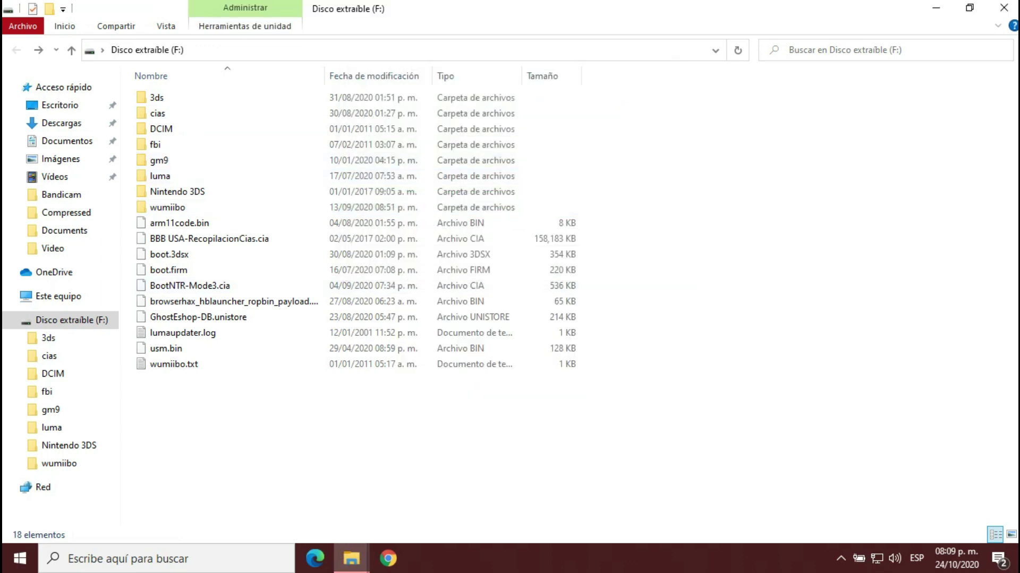
# - Open the wumiibo folder on drive F: to view its amiibo .bin files
pyautogui.hotkey('alt', 'Tab')
pyautogui.hotkey('alt', 'Tab')
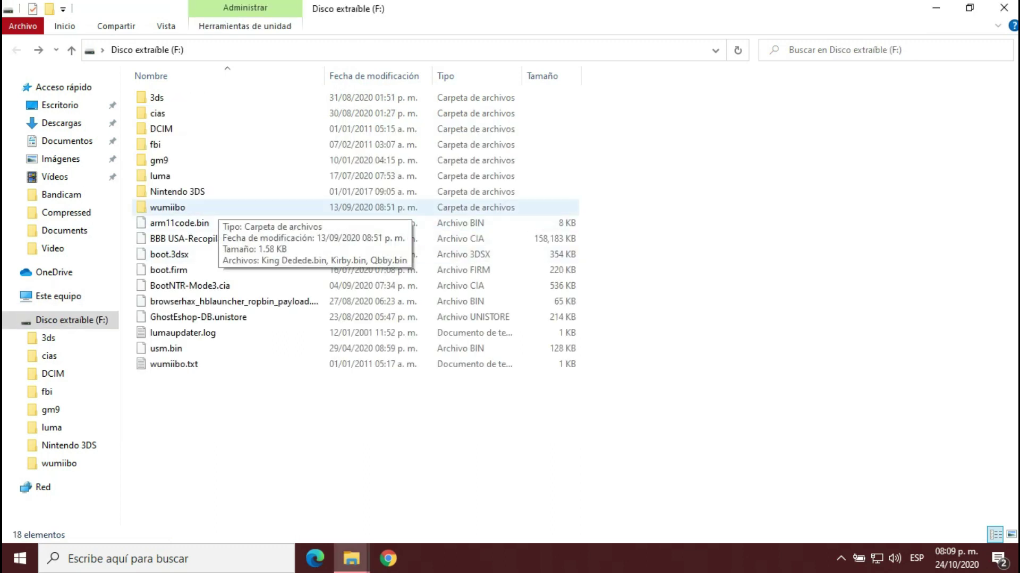
pyautogui.doubleClick(215, 208)
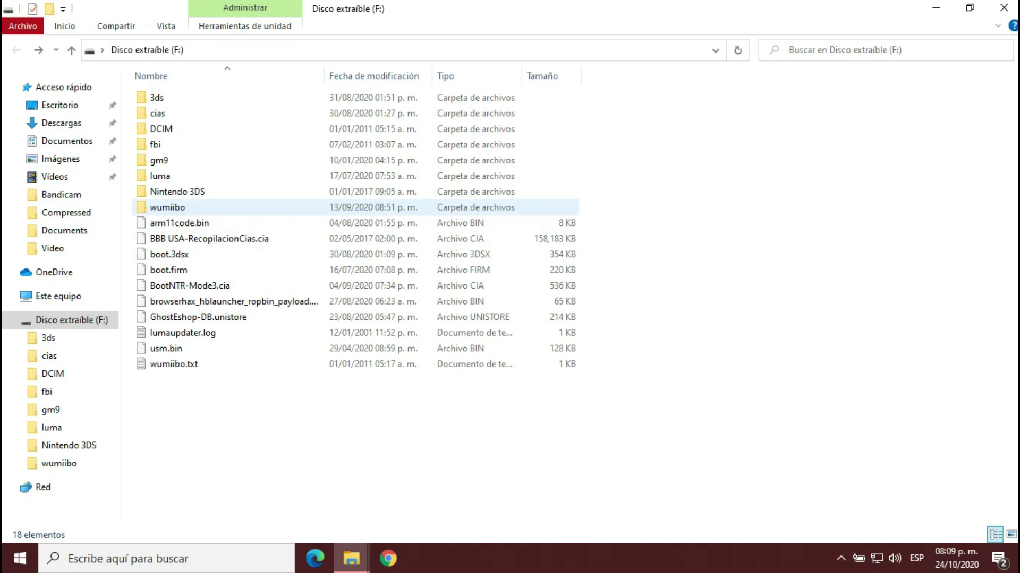
pyautogui.moveTo(189, 150); pyautogui.dragTo(186, 92)
pyautogui.click(189, 186)
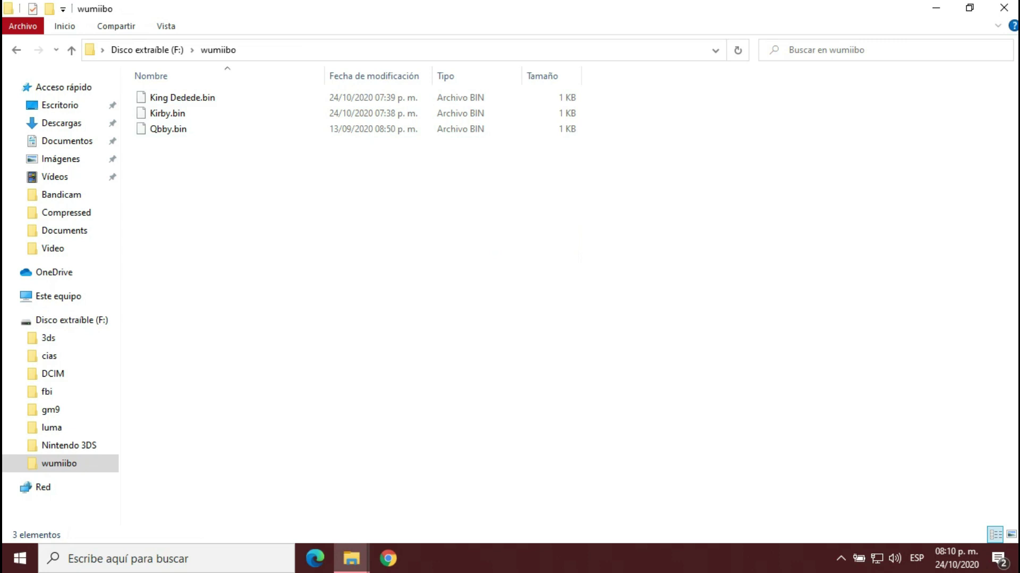
# - Create a new folder named Smash inside the wumiibo folder and open it
pyautogui.rightClick(293, 222)
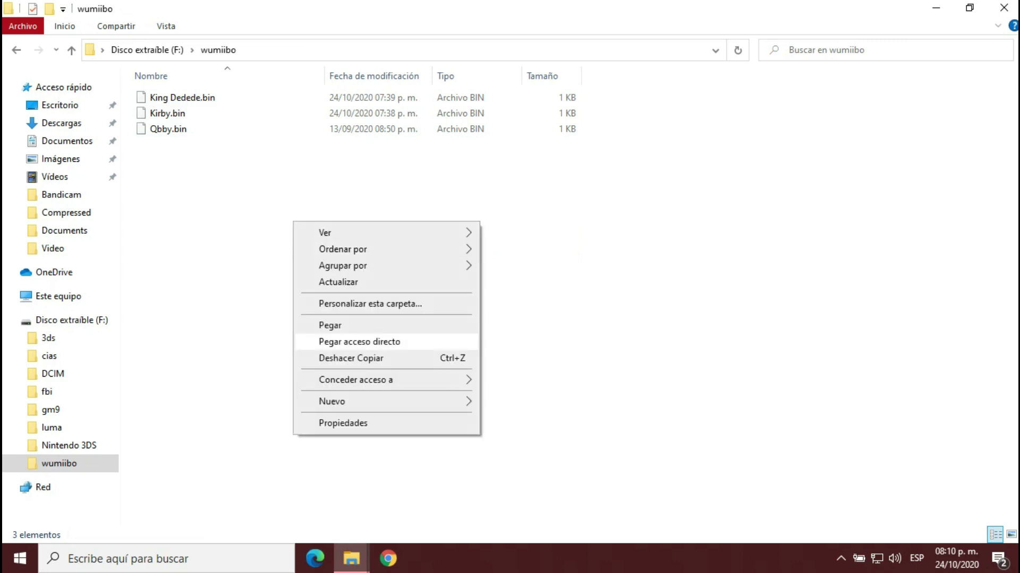
pyautogui.moveTo(340, 402)
pyautogui.click(517, 214)
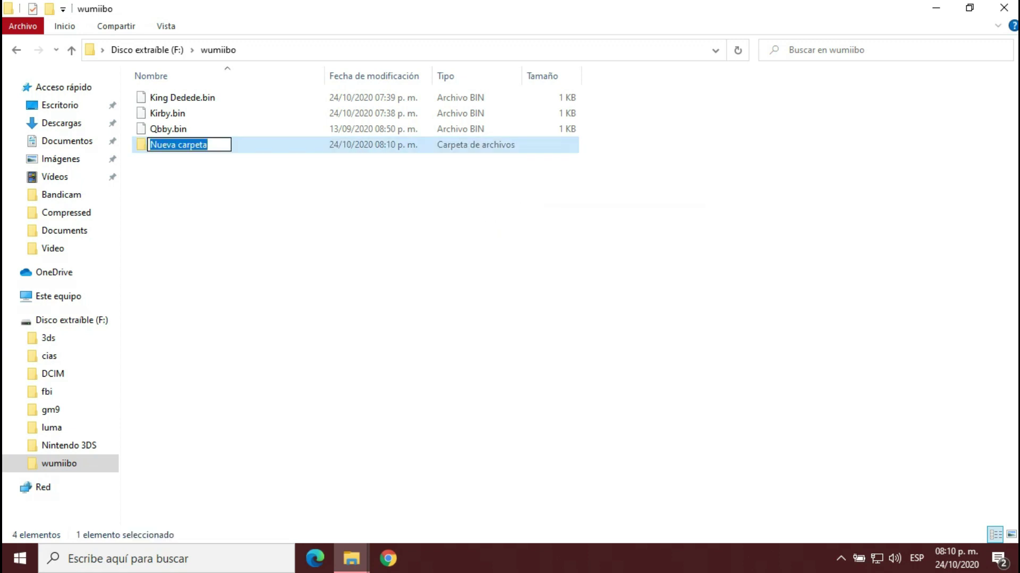
pyautogui.write('Smash')
pyautogui.press('Return')
pyautogui.press('Return')
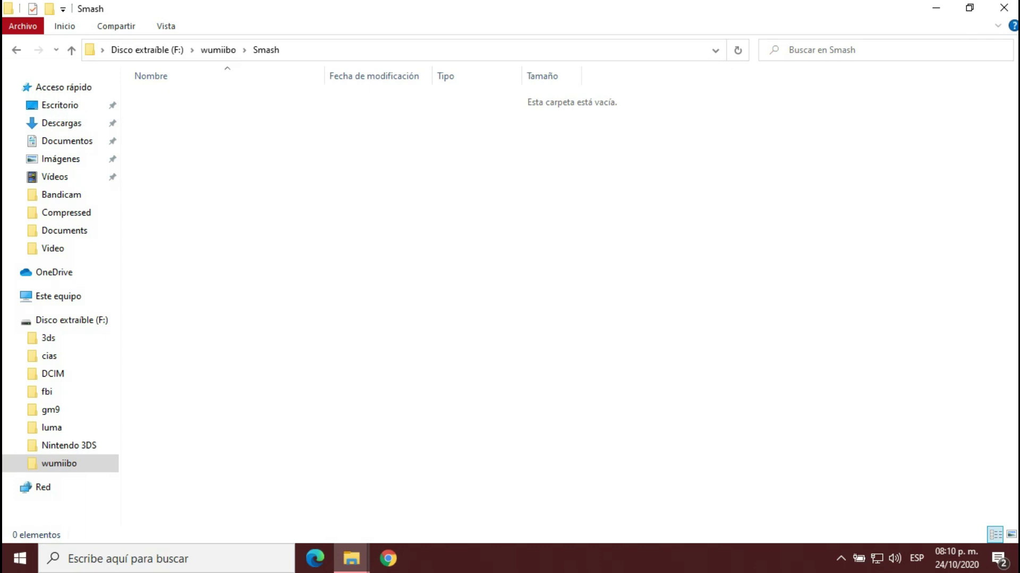
# - Go back to the wumiibo folder and delete the Smash folder
pyautogui.press('BackSpace')
pyautogui.press('Down')
pyautogui.press('Down')
pyautogui.press('Down')
pyautogui.press('Up')
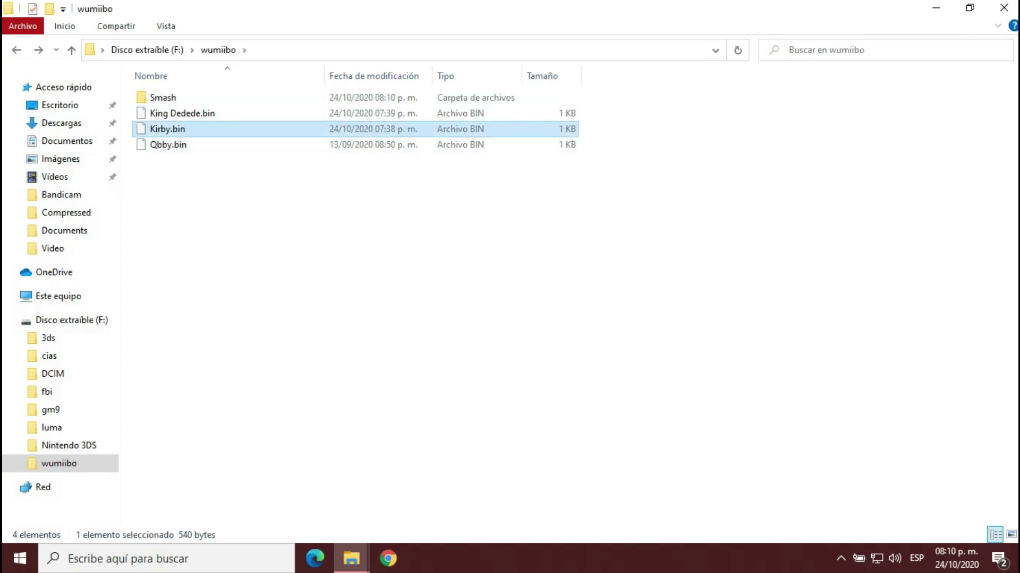
pyautogui.press('Up')
pyautogui.press('Up')
pyautogui.press('Delete')
pyautogui.press('Return')
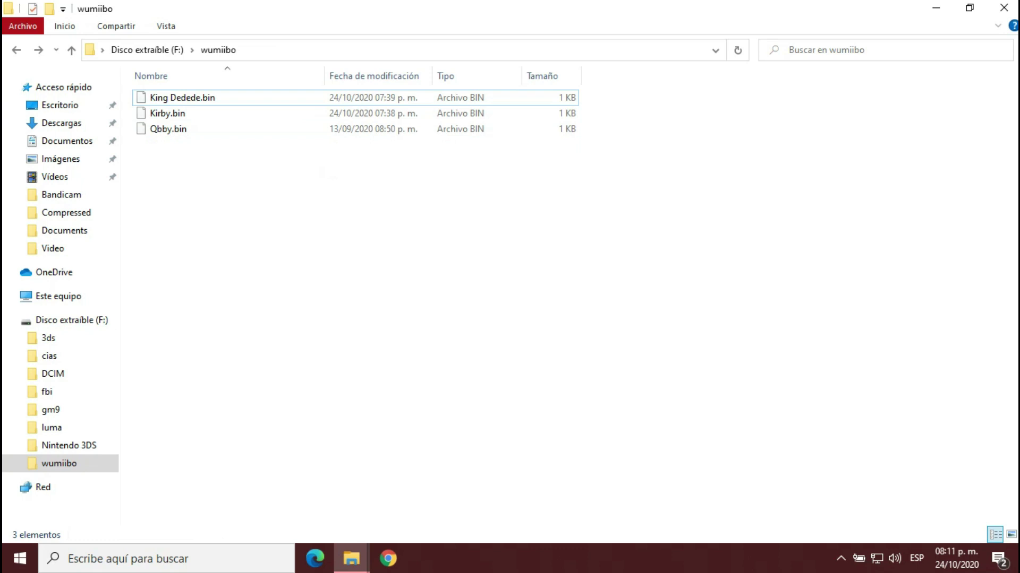
# - Select King Dedede.bin, Kirby.bin and Qbby.bin together in the wumiibo folder
pyautogui.moveTo(357, 326); pyautogui.dragTo(166, 98)
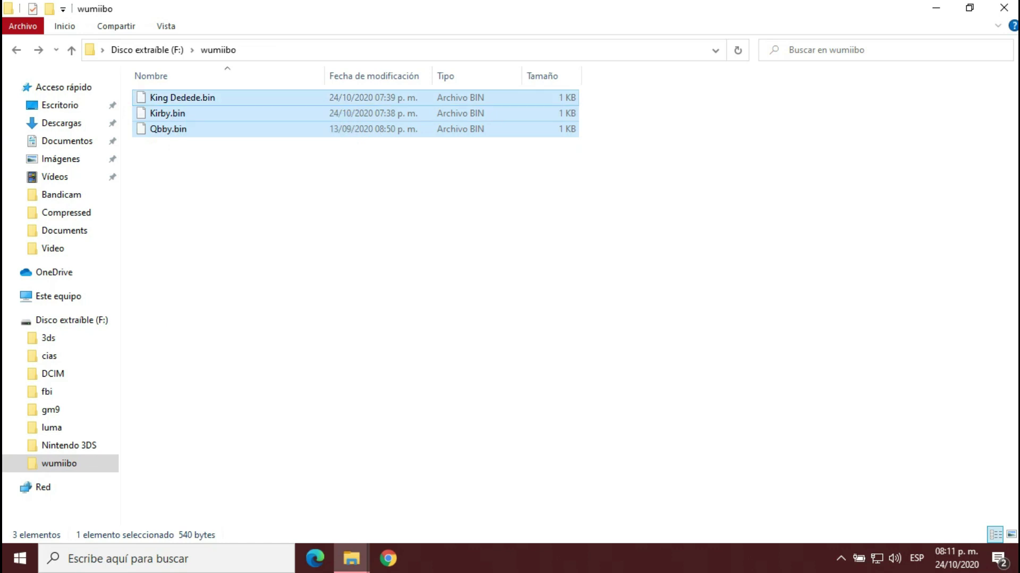
pyautogui.press('Escape')
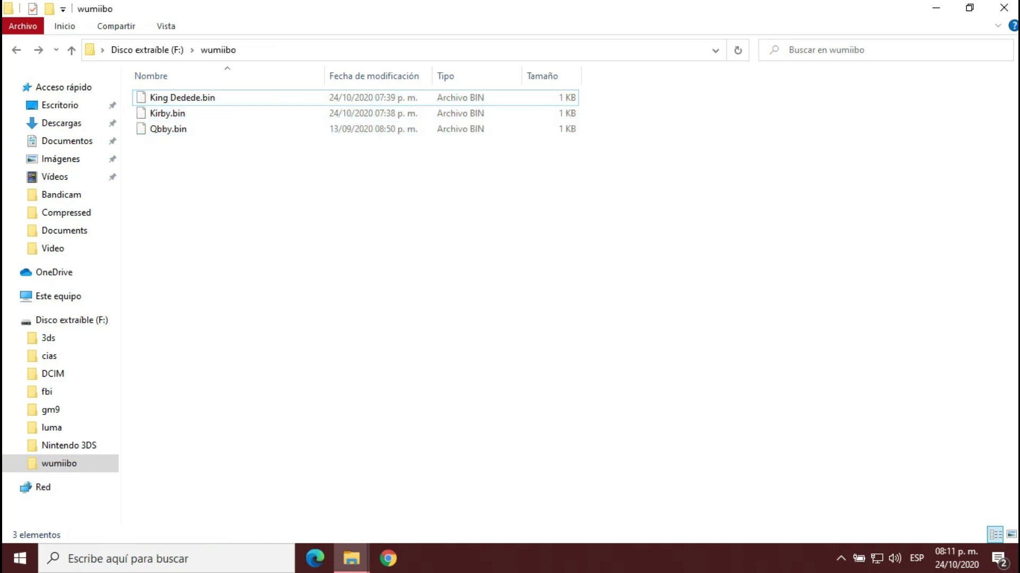
pyautogui.moveTo(243, 223); pyautogui.dragTo(231, 94)
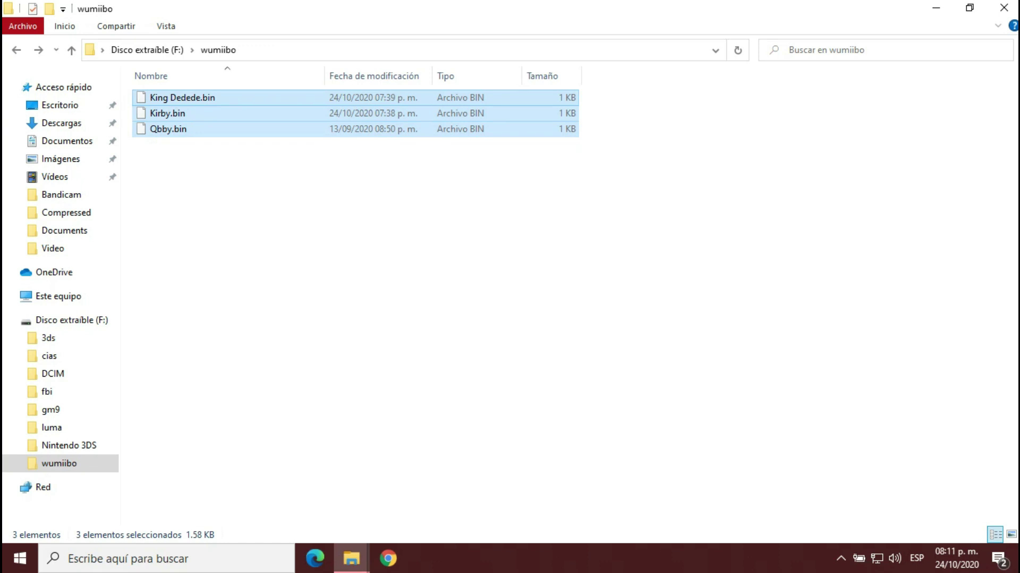
# - Return to the root of drive F: and open the titles folder inside luma
pyautogui.hotkey('alt', 'Left')
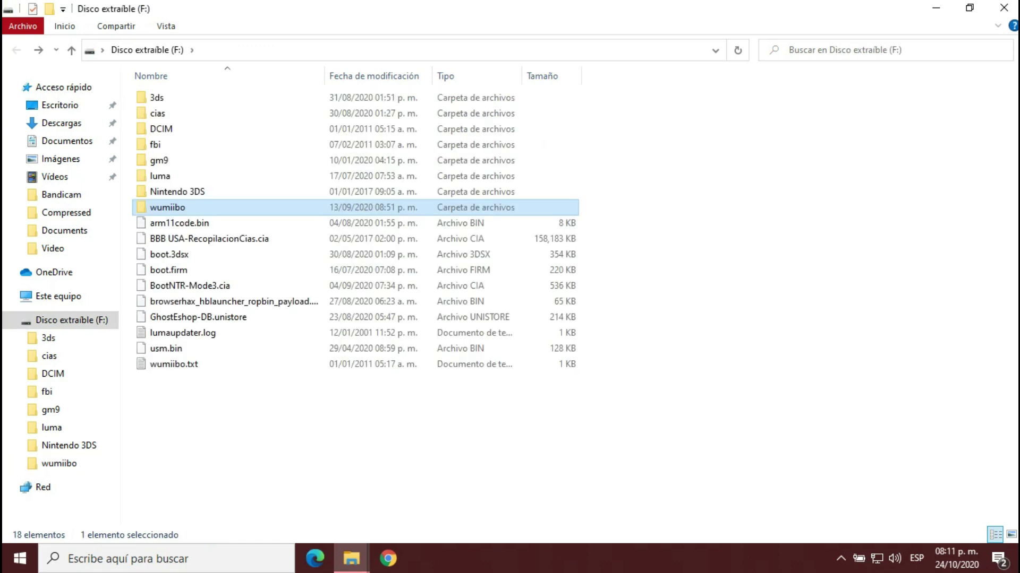
pyautogui.press('Return')
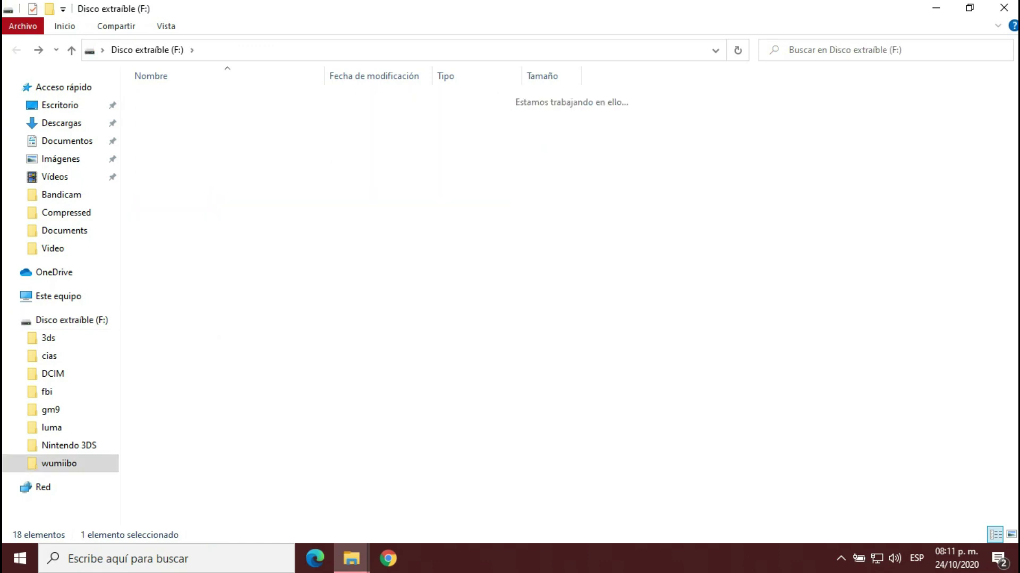
pyautogui.hotkey('alt', 'Left')
pyautogui.press('Up')
pyautogui.press('Up')
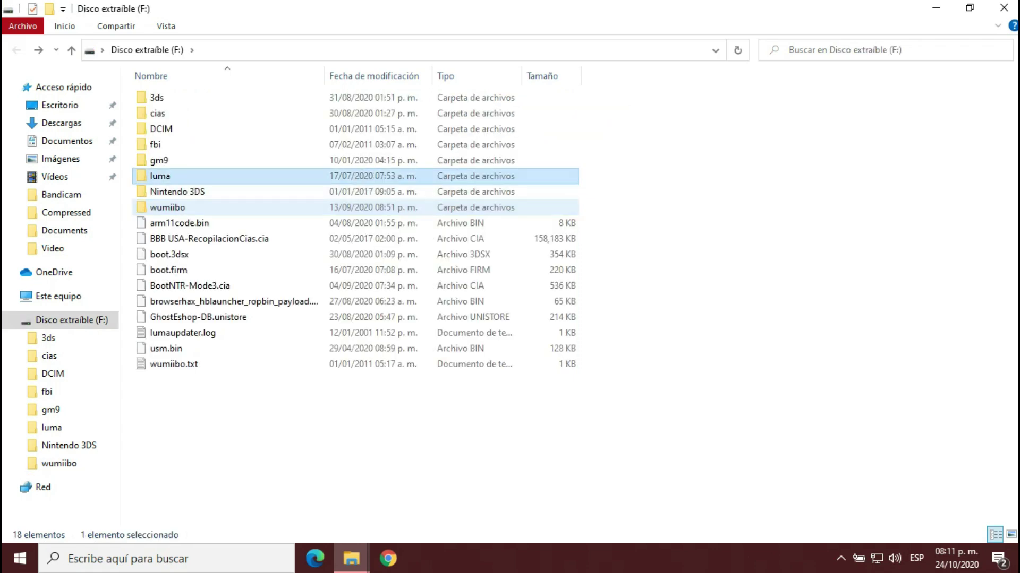
pyautogui.press('Return')
pyautogui.press('Down')
pyautogui.press('Return')
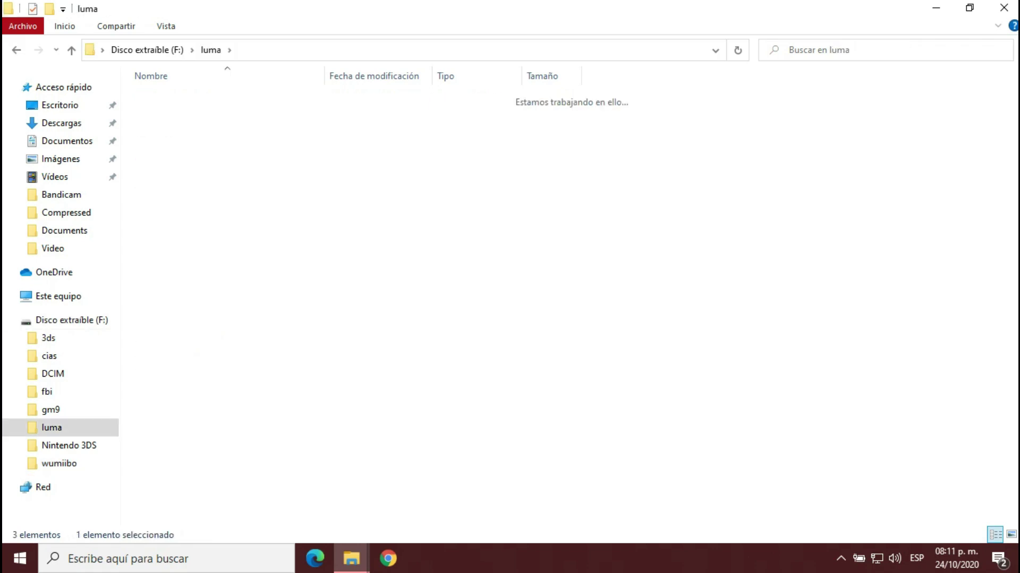
# - Go back from the luma folder to the root of drive F: and clear the folder selection
pyautogui.hotkey('alt', 'Left')
pyautogui.hotkey('alt', 'Left')
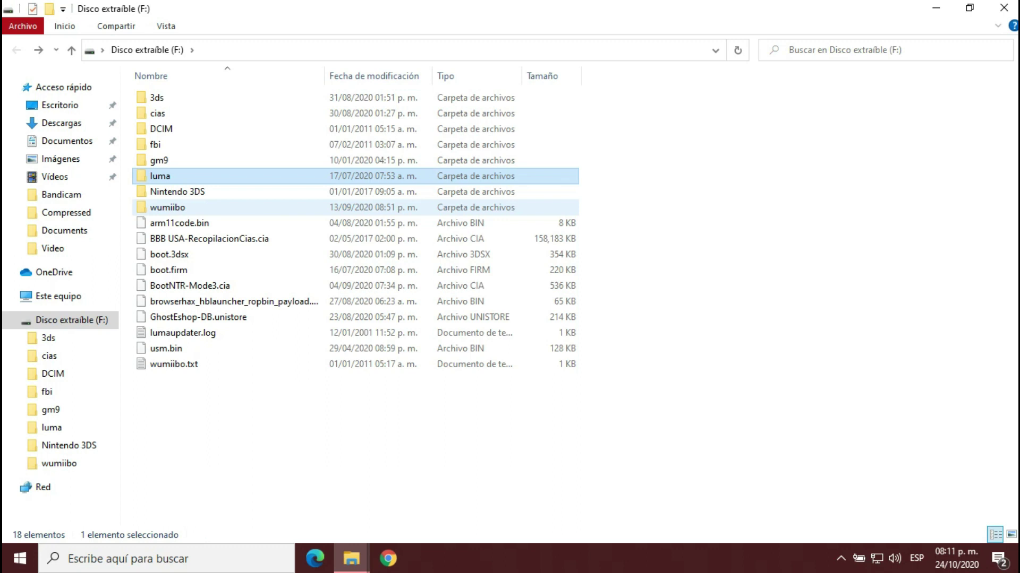
pyautogui.click(637, 208)
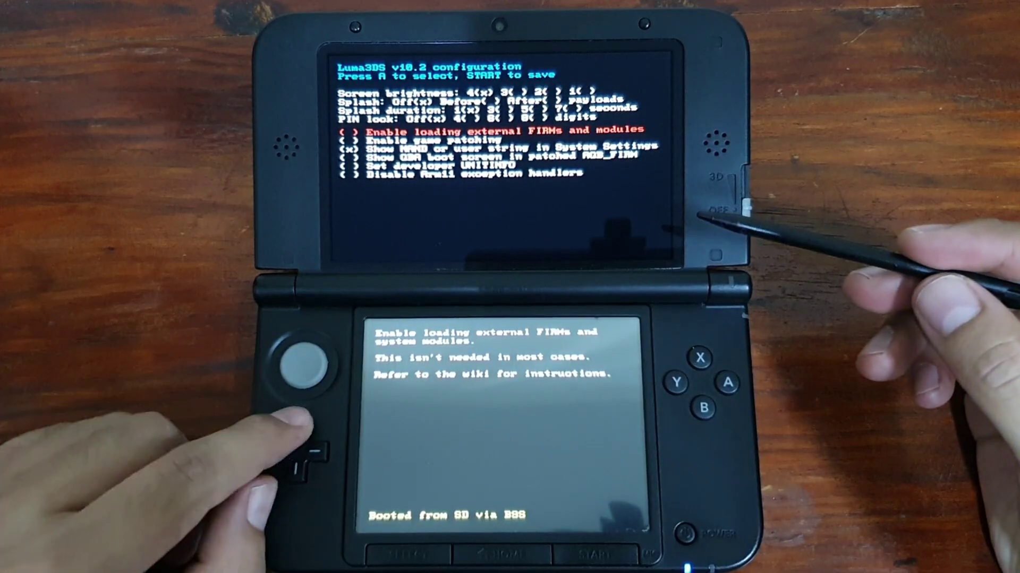
pyautogui.press('Down')
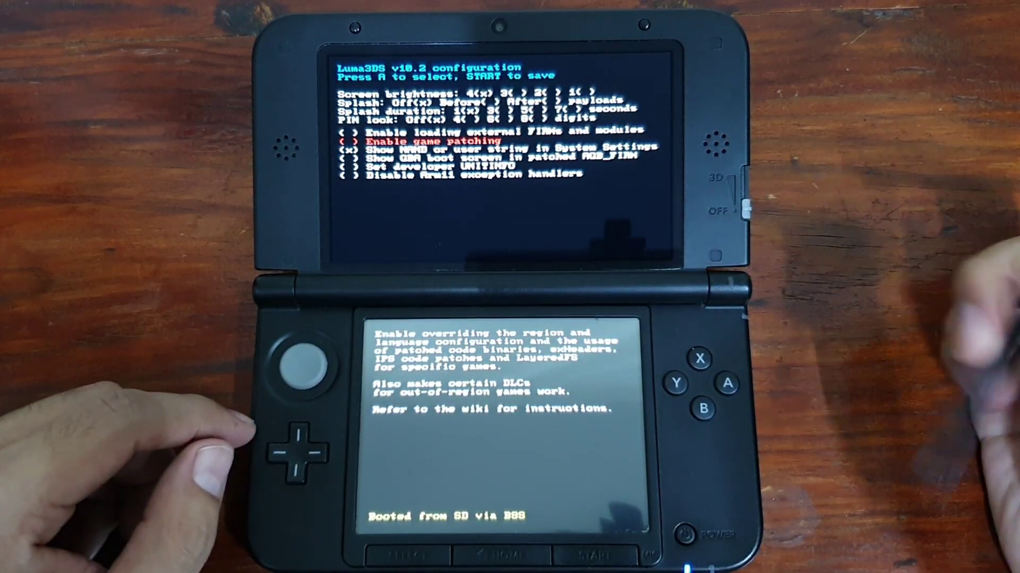
pyautogui.press('a')
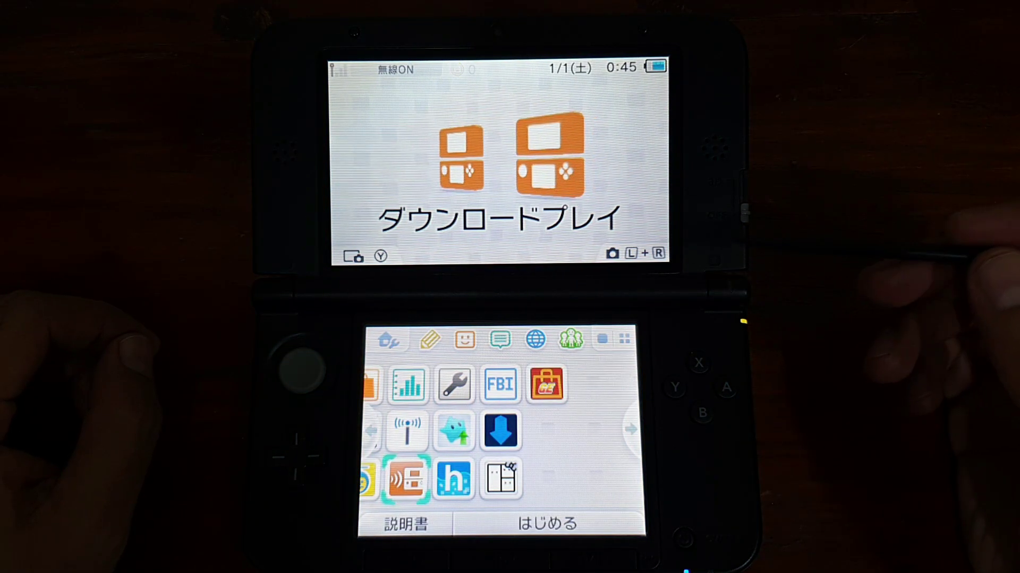
pyautogui.press('Right')
pyautogui.press('Right')
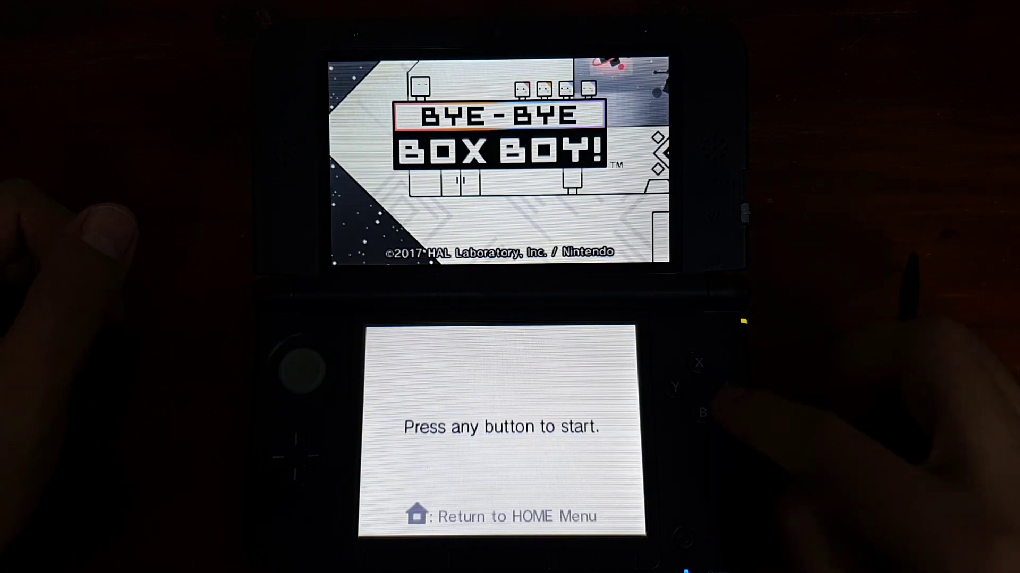
pyautogui.press('a')
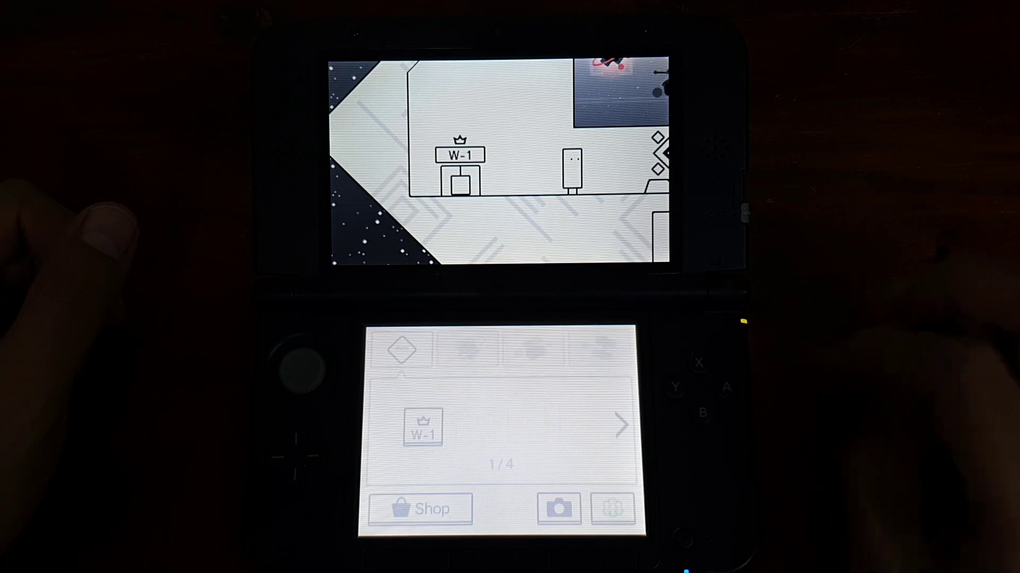